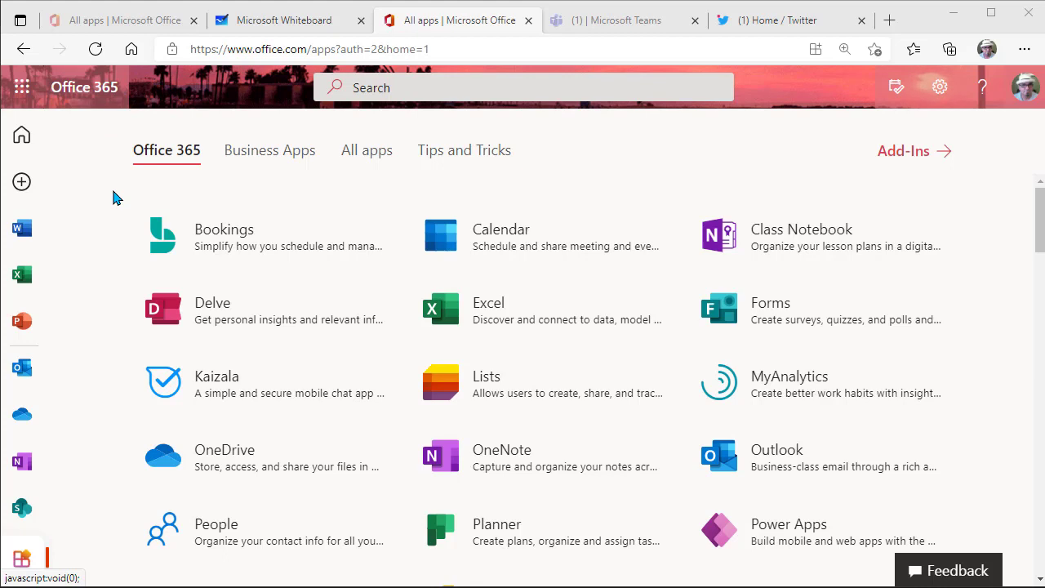
Scroll down the Office 365 app list to bring the Whiteboard tile into view.
scroll(114, 198, down, 3)
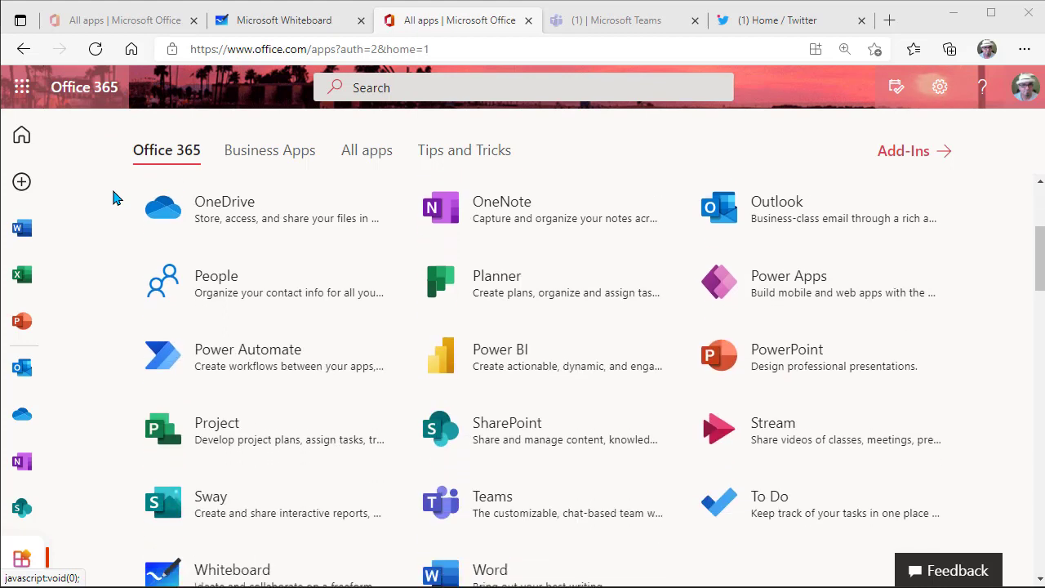
scroll(114, 197, down, 2)
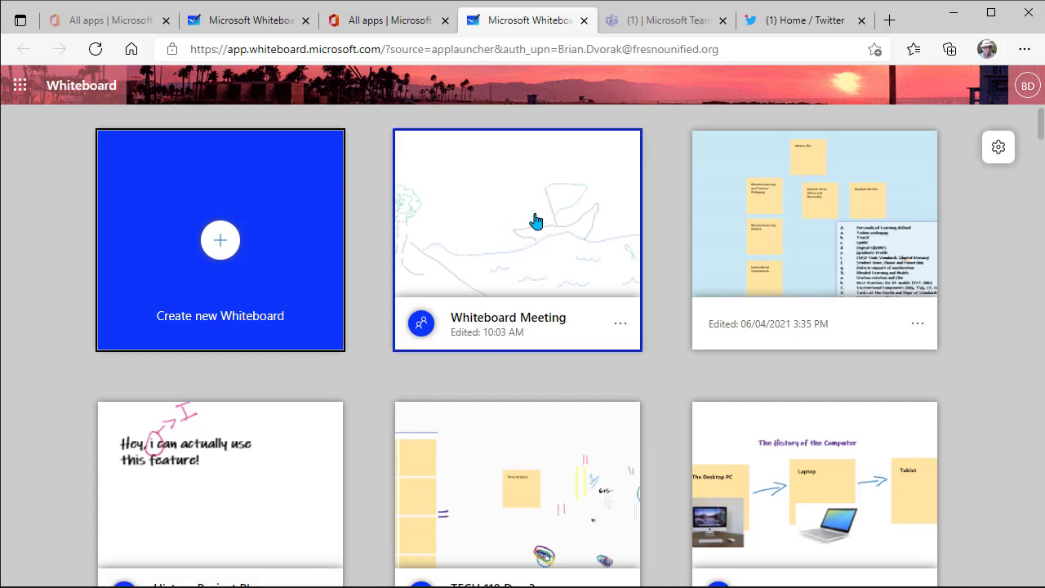
Open the Whiteboard Meeting board containing the tree, boat and waves sketch.
click(517, 244)
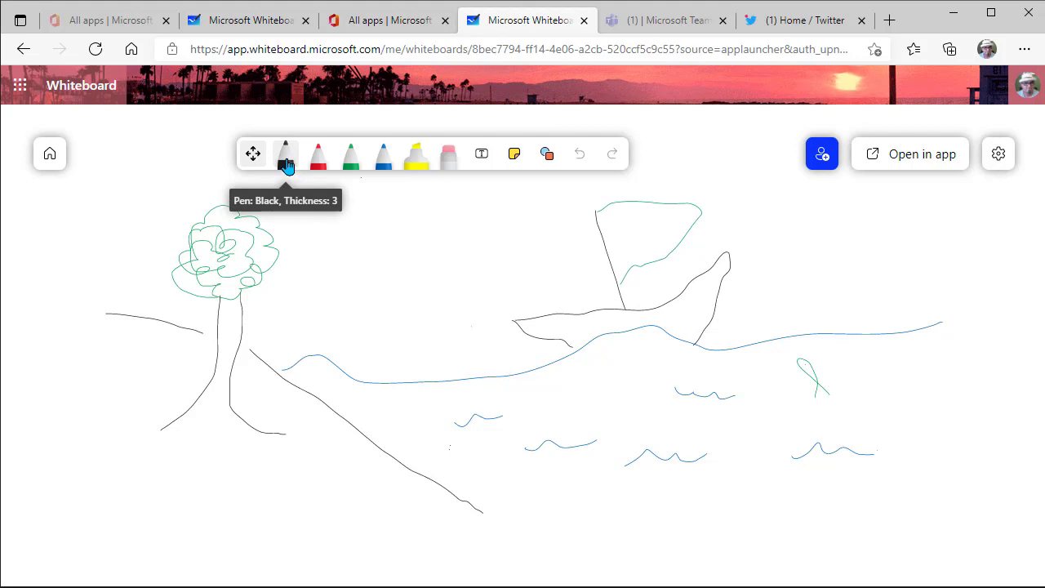
Select the black pen and increase its stroke thickness.
click(286, 165)
click(286, 166)
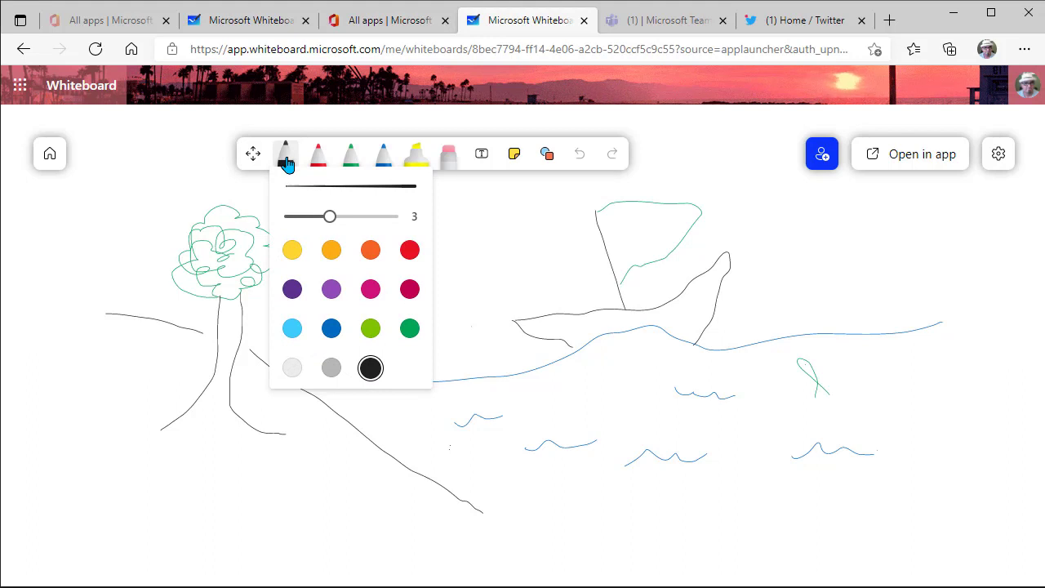
mouse_move(332, 219)
mouse_down()
mouse_move(397, 223)
mouse_move(341, 230)
mouse_up()
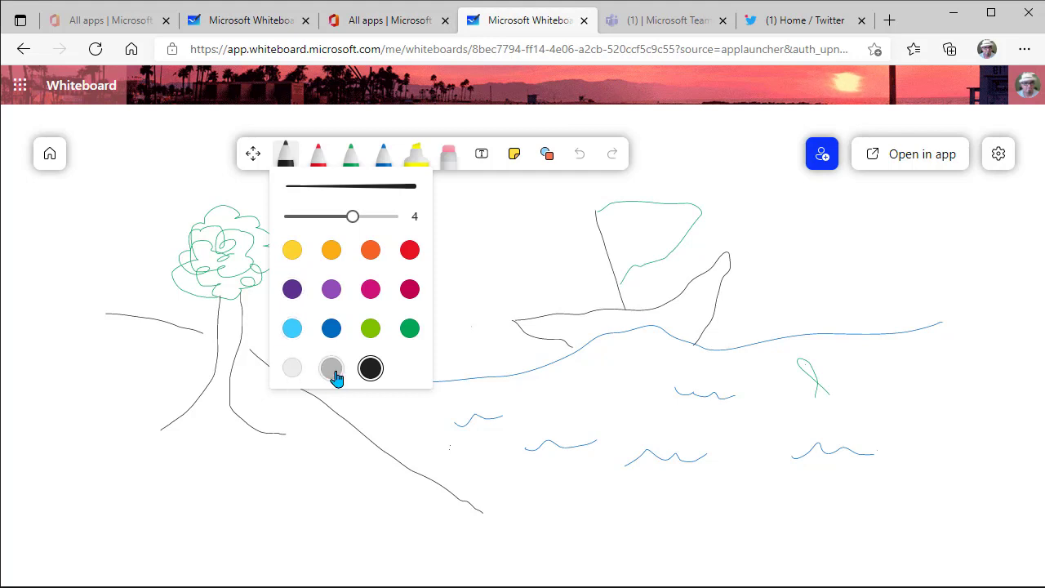
click(478, 210)
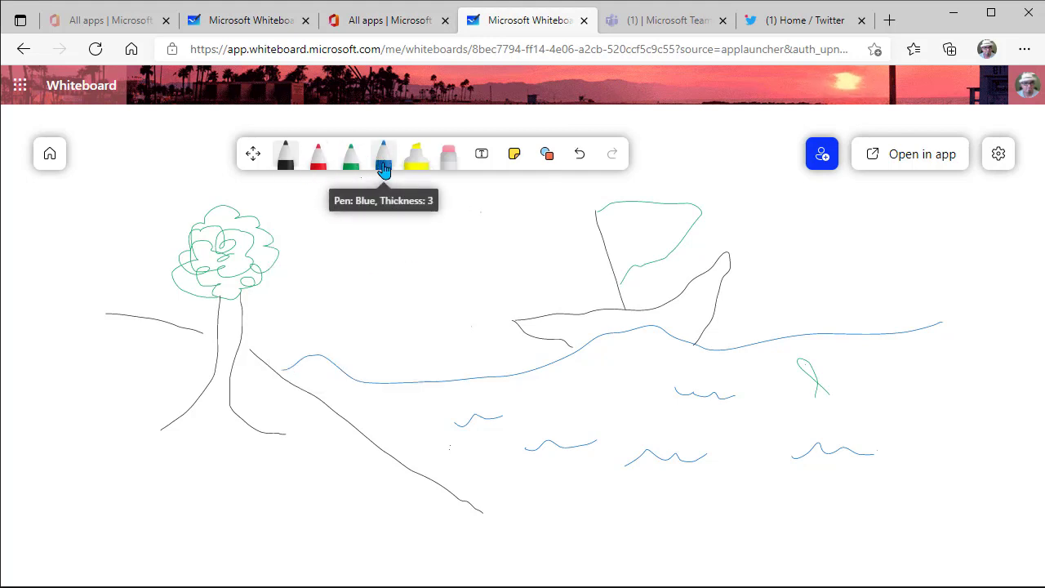
Thicken the yellow highlighter and draw a zigzag above the sea at upper right.
click(413, 166)
click(413, 166)
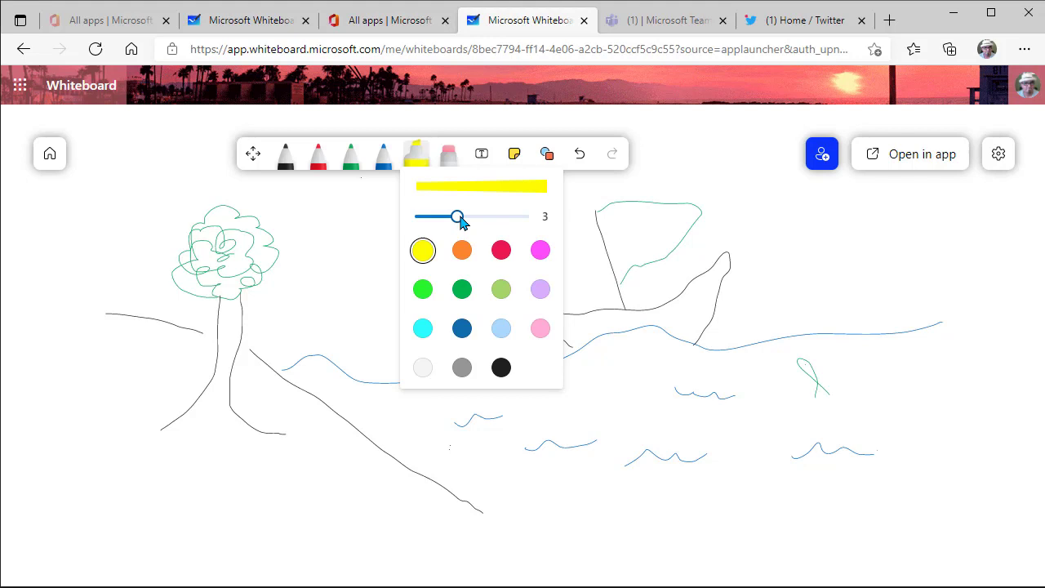
mouse_move(462, 216)
mouse_down()
mouse_move(526, 222)
mouse_move(482, 221)
mouse_up()
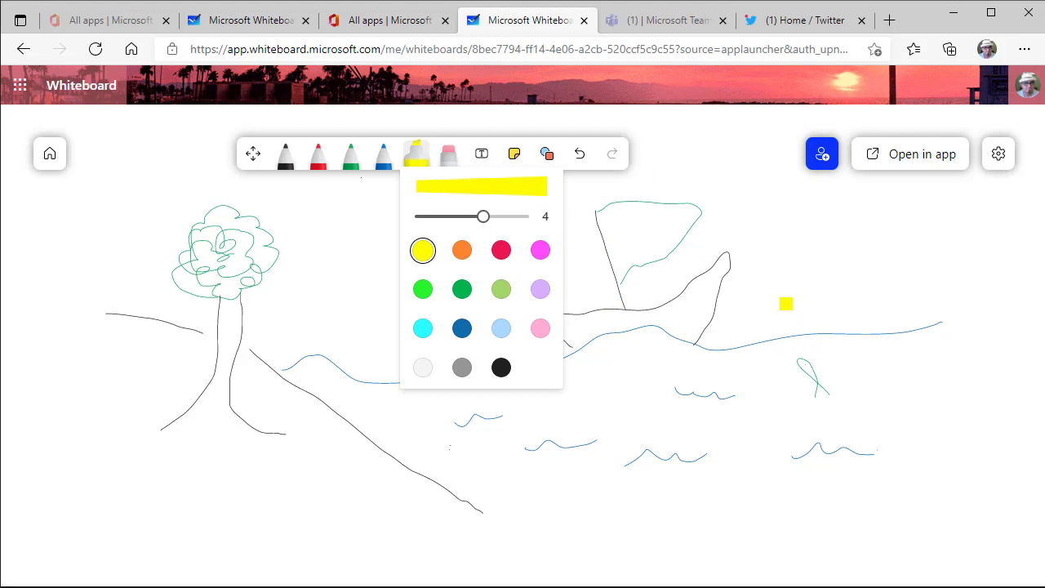
mouse_move(773, 305)
mouse_down()
mouse_move(905, 282)
mouse_move(898, 253)
mouse_move(809, 261)
mouse_up()
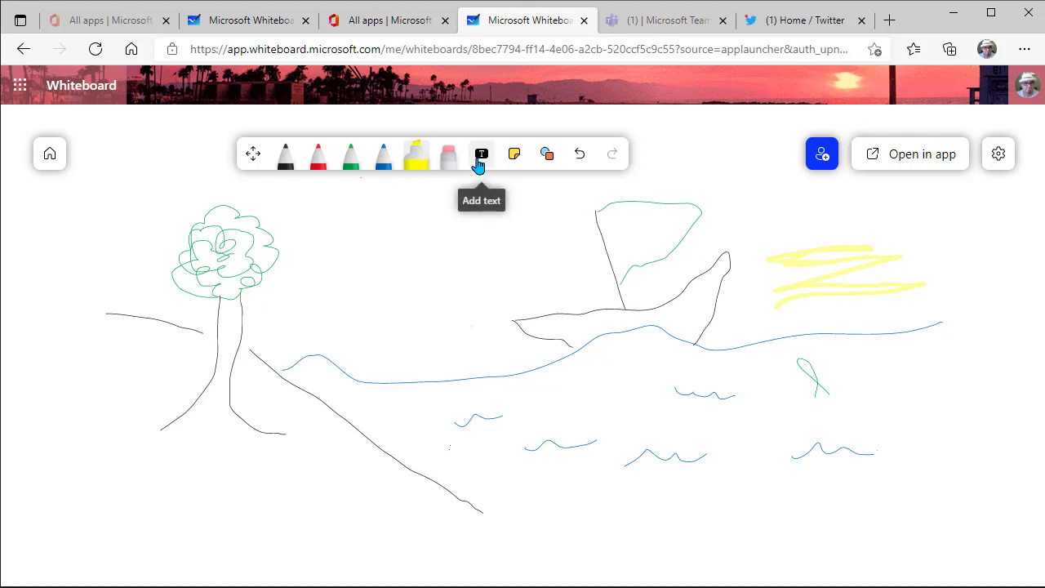
Add a 'Hello' text box, enlarge it, and move it to the lower left below the tree.
click(480, 161)
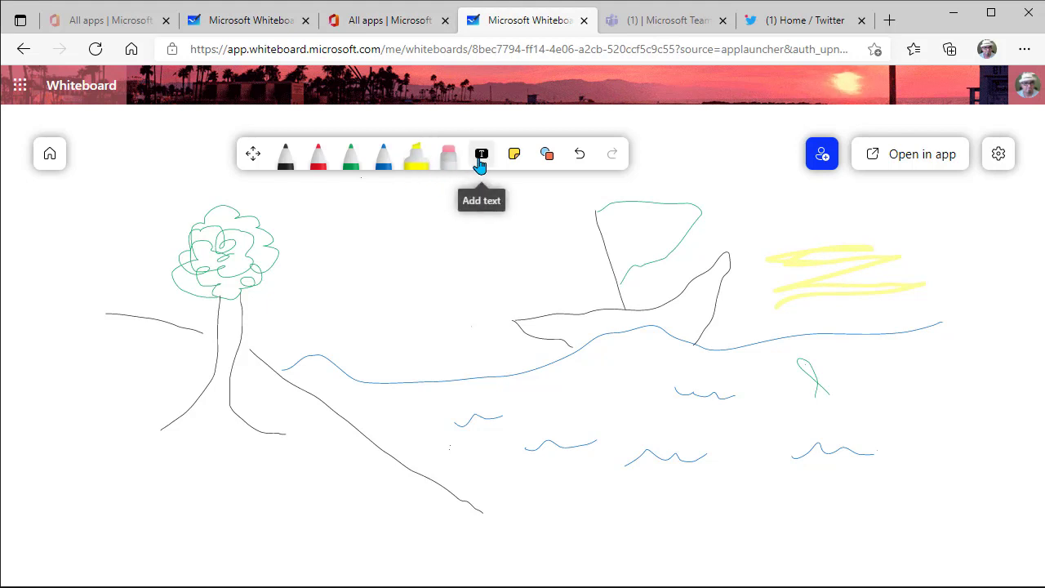
click(363, 237)
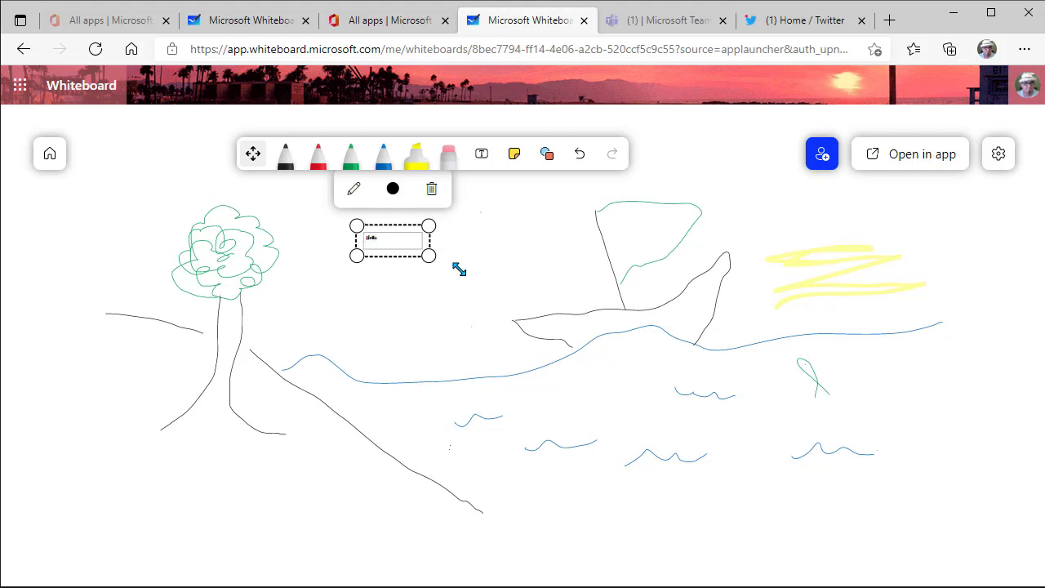
drag(459, 269, 588, 324)
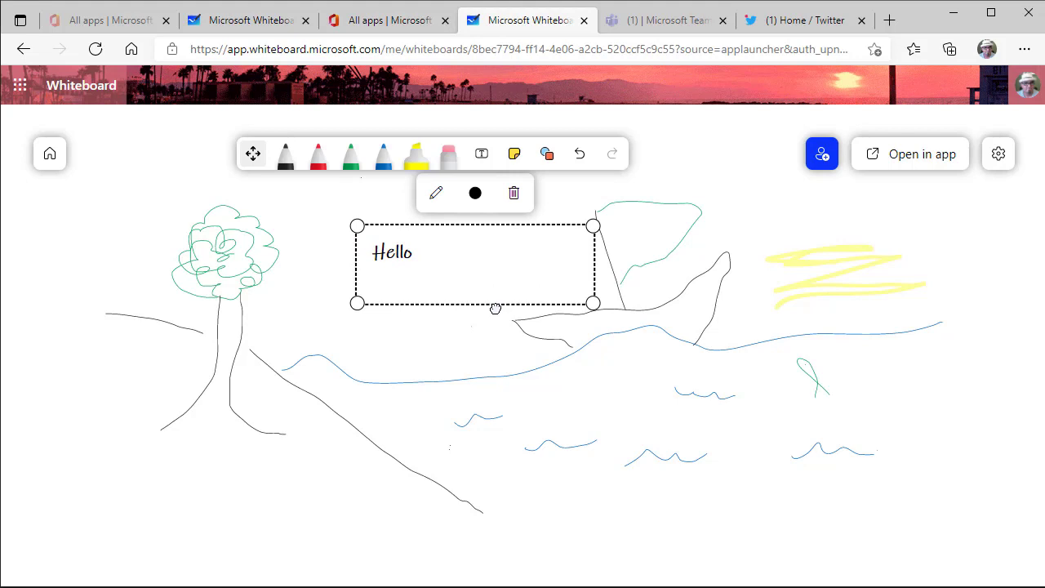
mouse_move(496, 308)
mouse_down()
mouse_move(436, 324)
mouse_move(490, 319)
mouse_up()
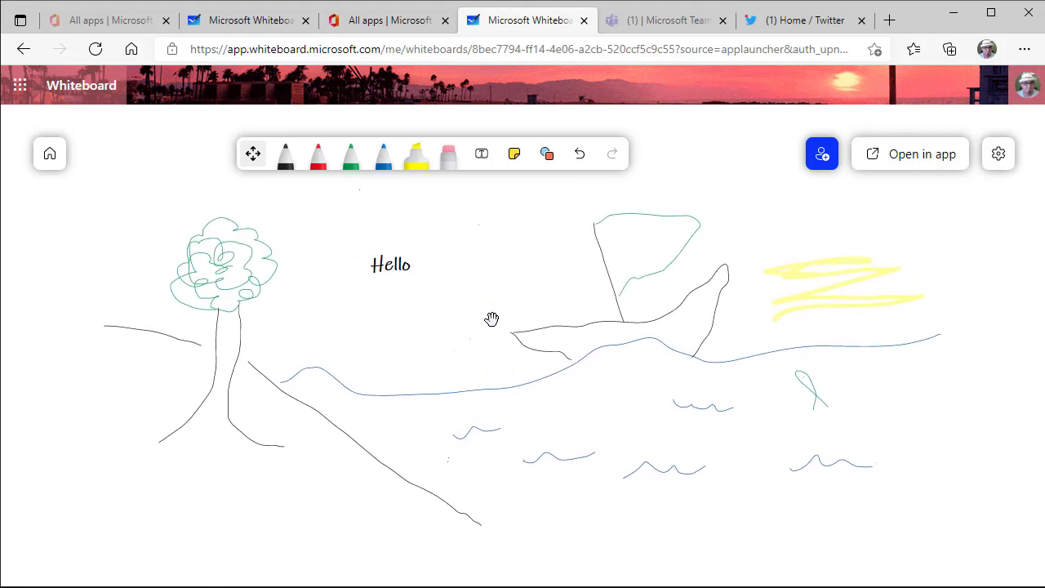
click(428, 266)
drag(427, 259, 213, 502)
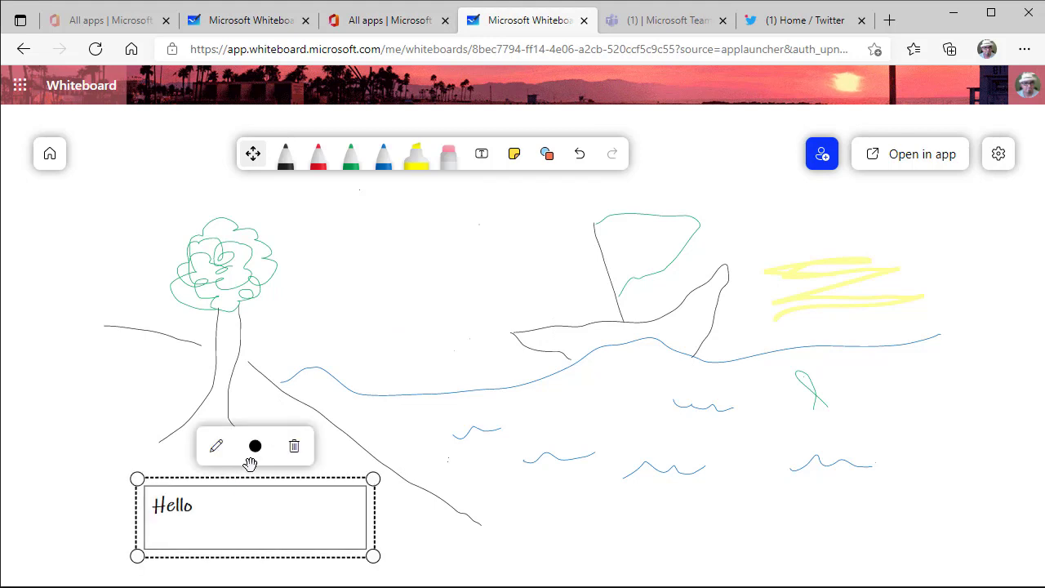
Add an enlarged soft green sticky note reading 'This is a sticky note' at the lower right.
click(515, 155)
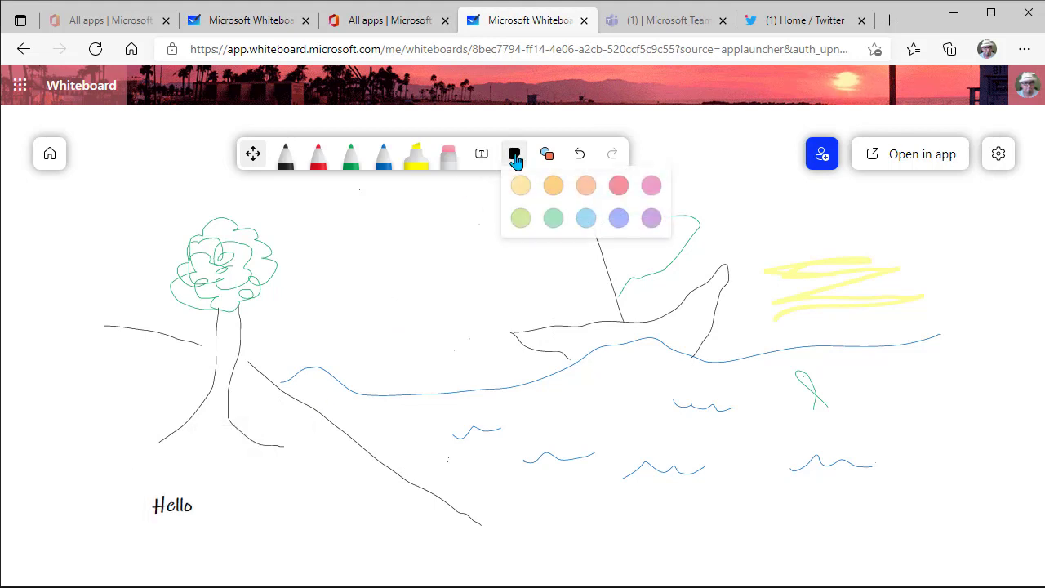
click(553, 219)
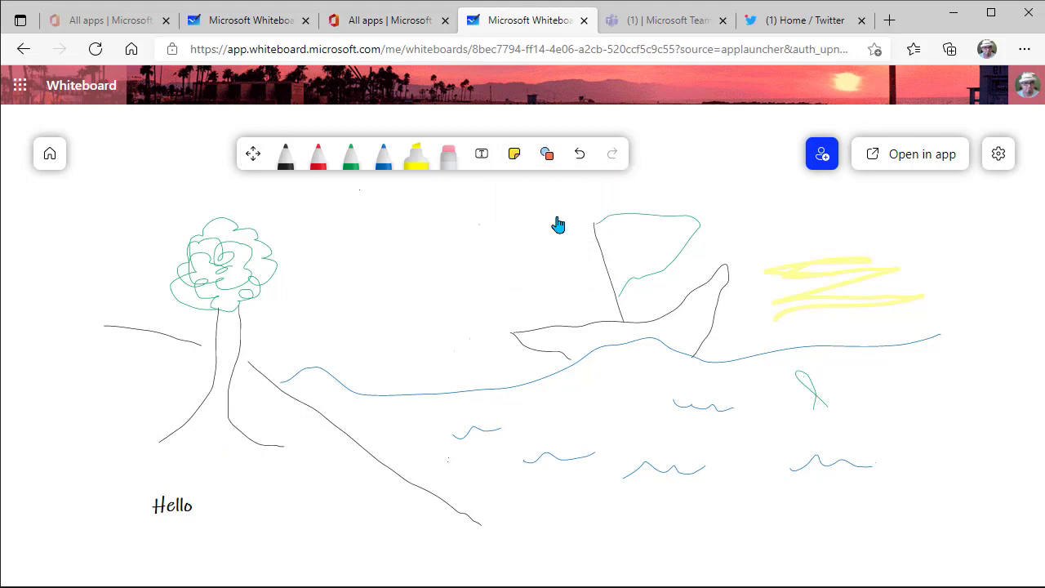
click(419, 255)
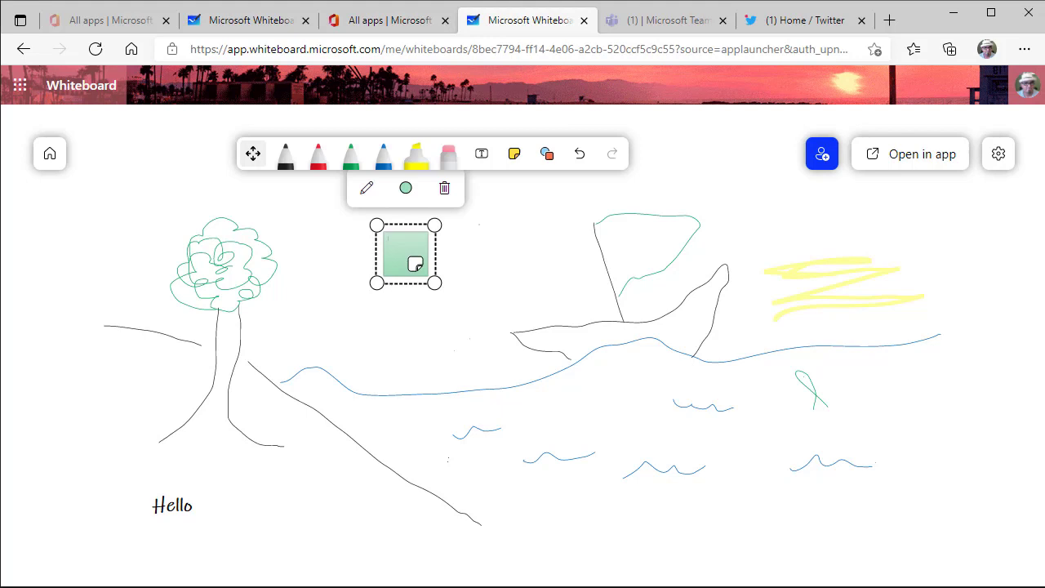
key(ctrl+v)
drag(434, 283, 570, 419)
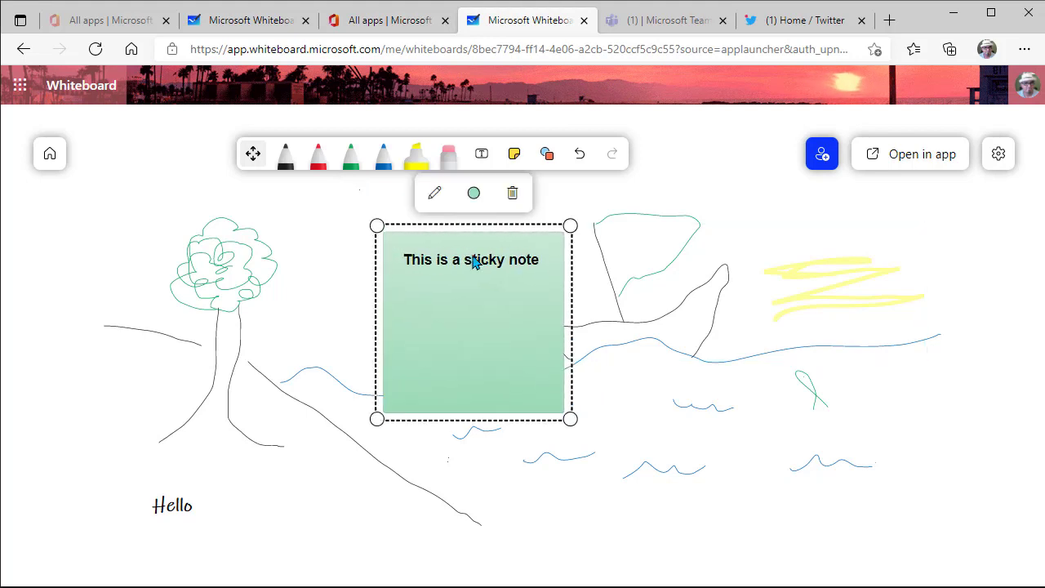
drag(500, 292, 965, 441)
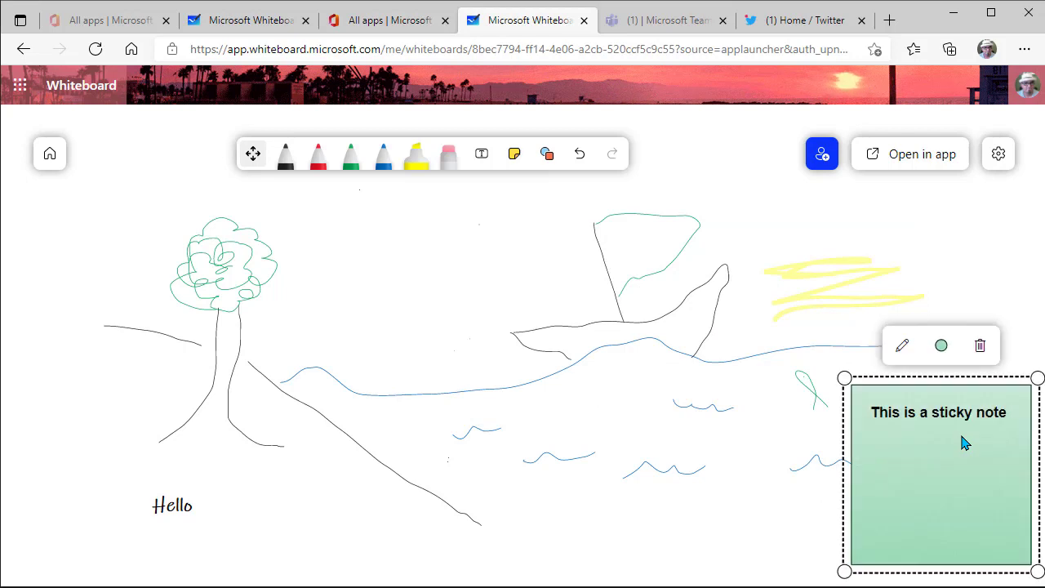
Place an arrow shape on the board and stretch it into a large arrow.
click(547, 155)
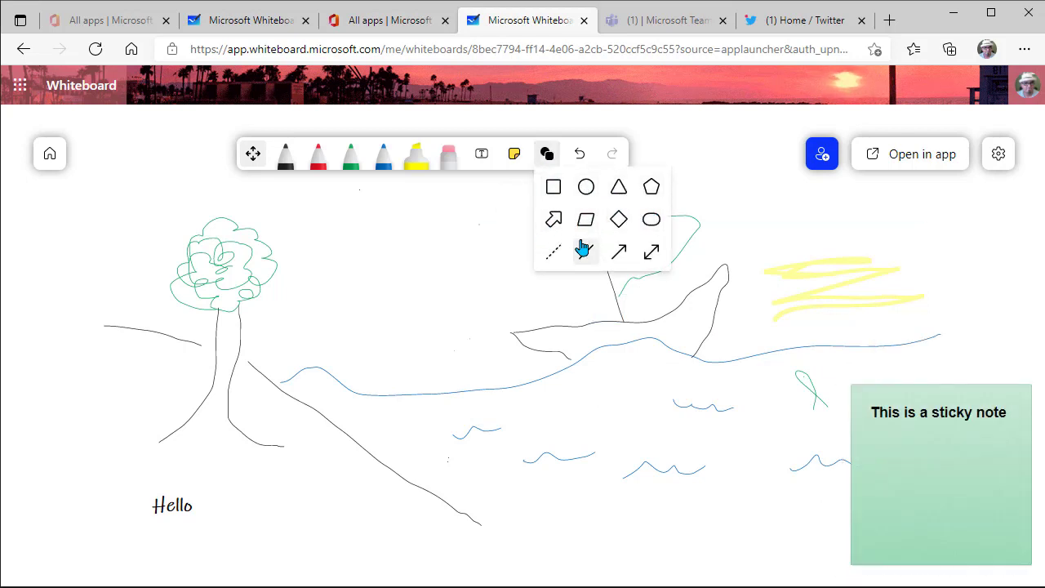
click(556, 226)
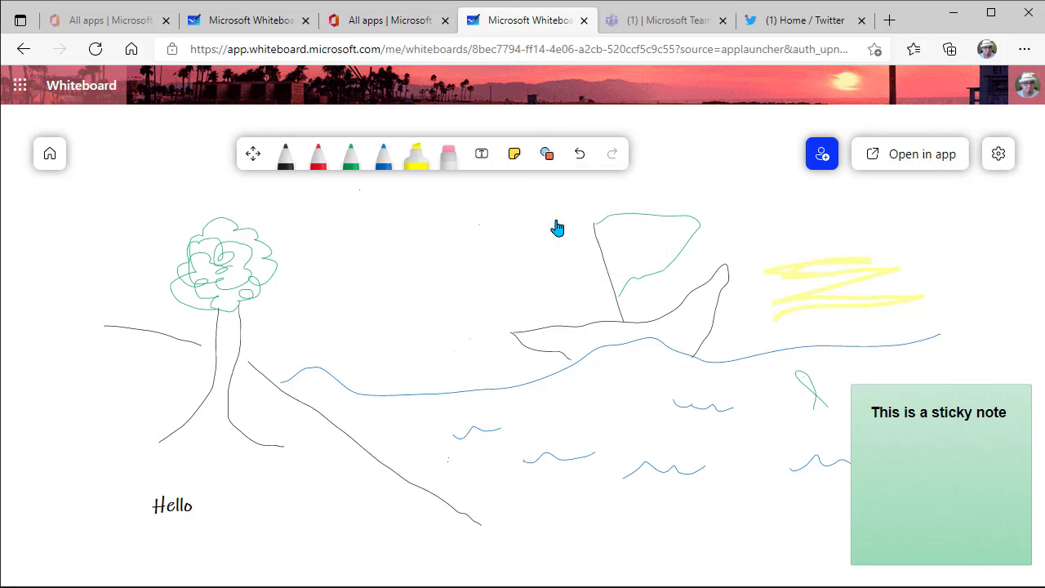
click(365, 246)
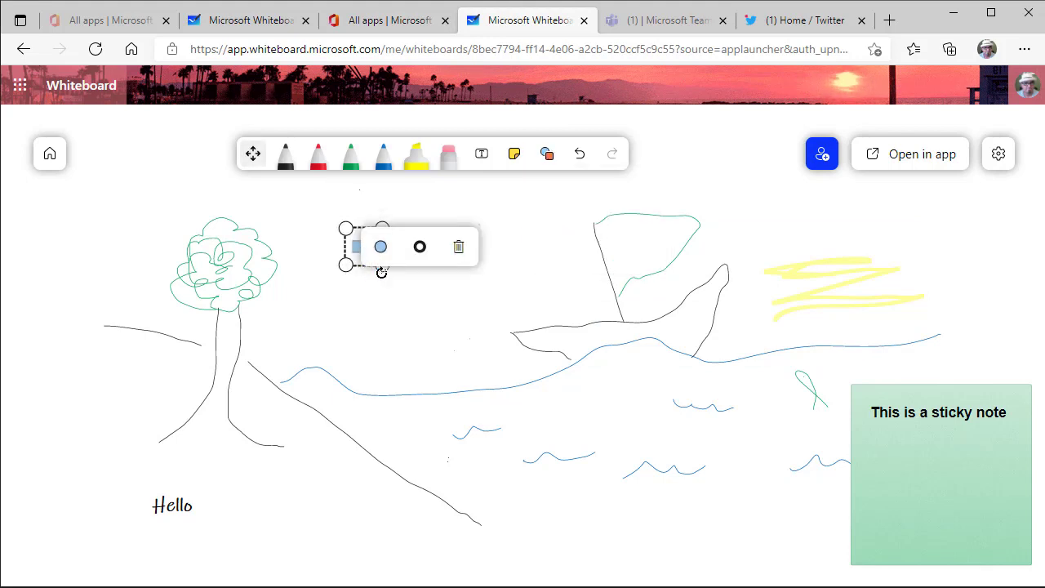
drag(396, 282, 533, 326)
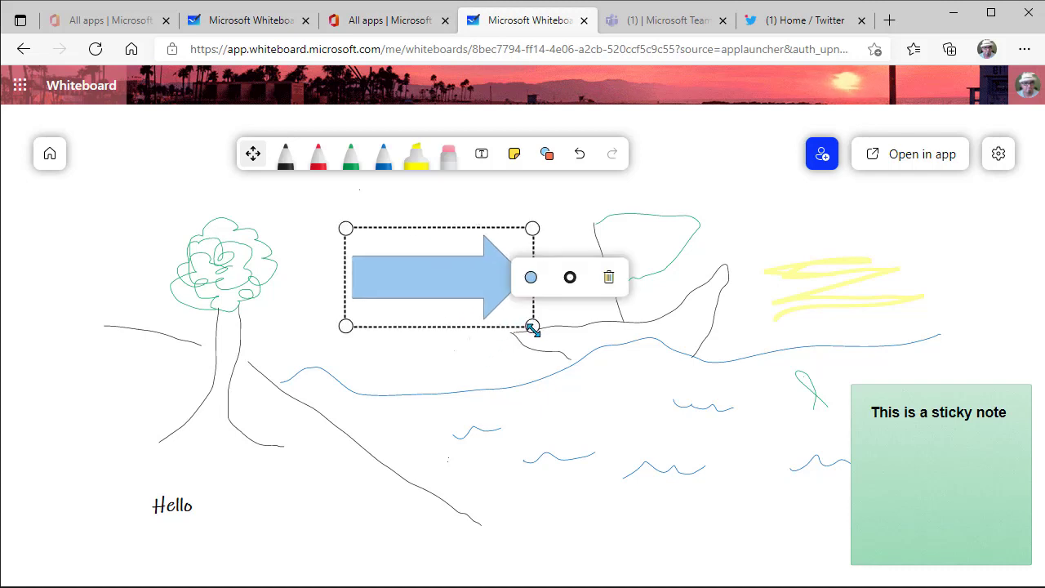
Fill the arrow pink-red with a grey outline and move it up-left above the sketch.
click(532, 286)
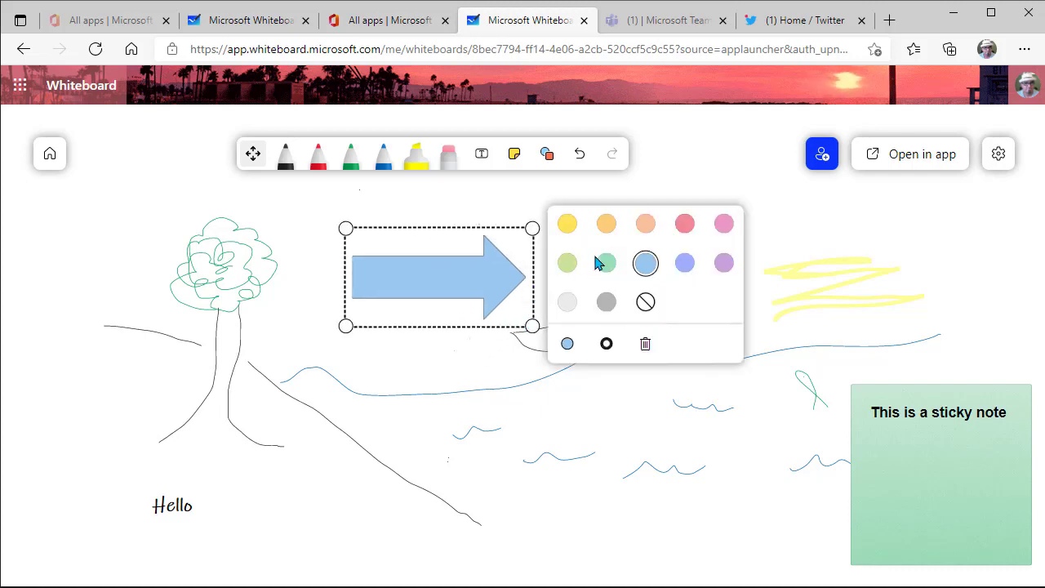
click(685, 224)
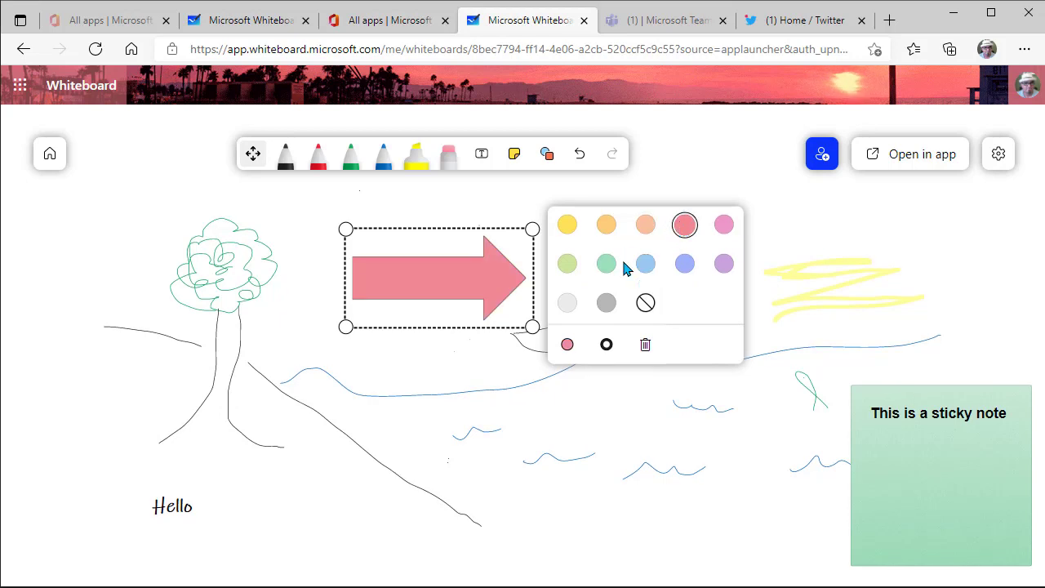
click(607, 349)
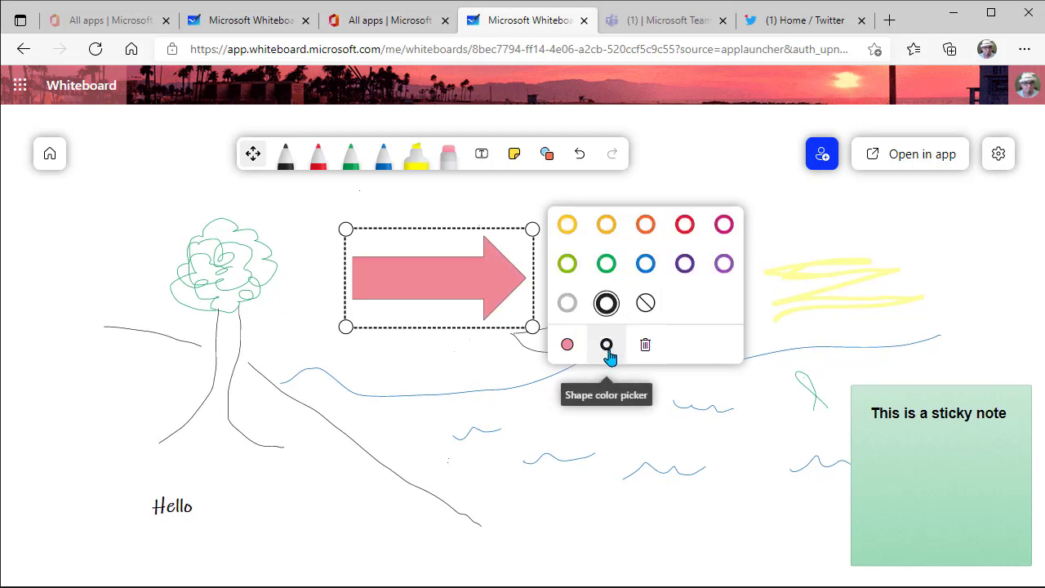
click(606, 267)
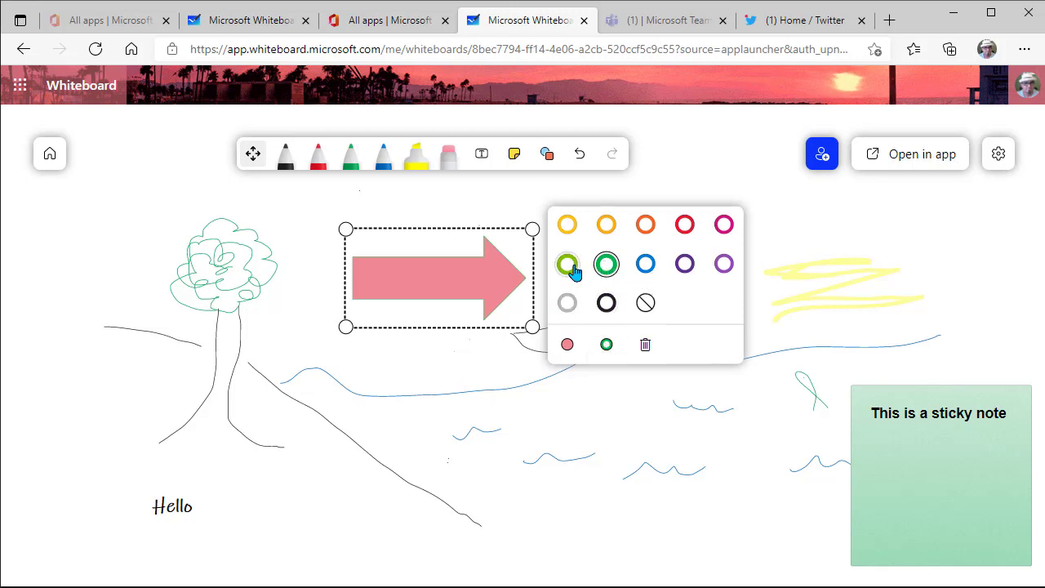
click(567, 302)
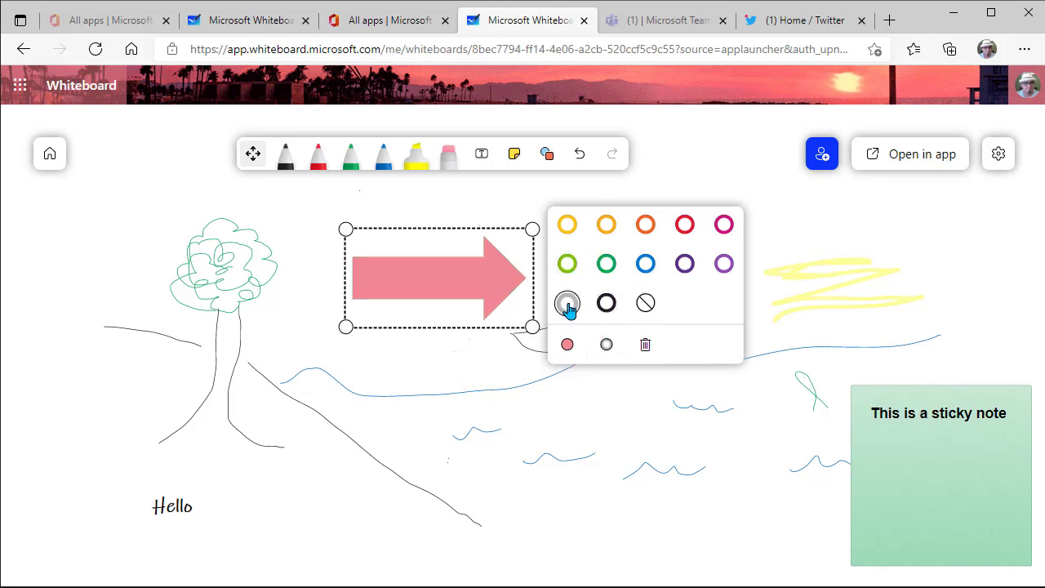
click(463, 251)
click(433, 281)
mouse_move(422, 282)
mouse_down()
mouse_move(397, 290)
mouse_move(415, 266)
mouse_up()
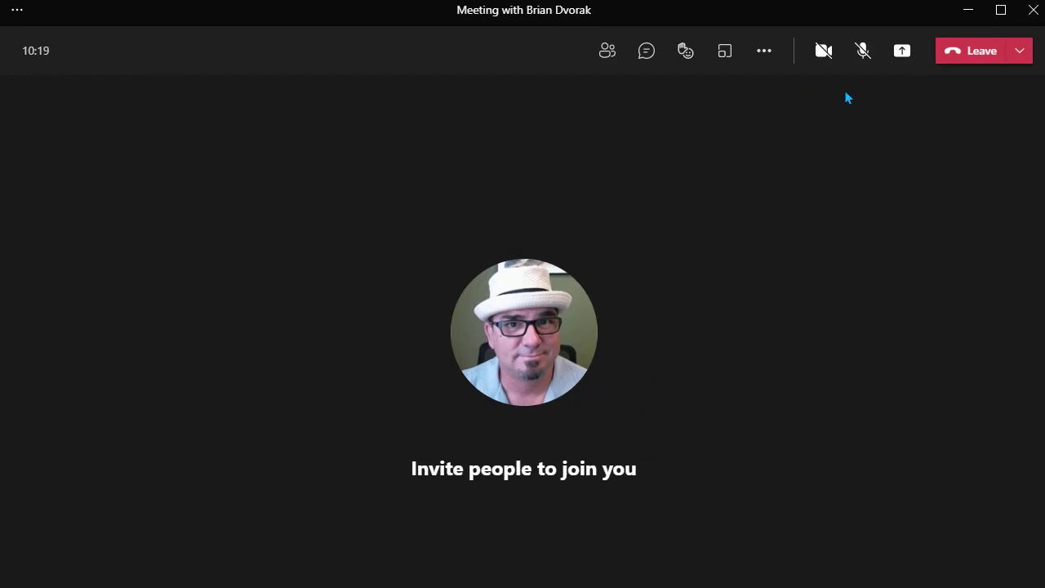
Share Microsoft Whiteboard into the Teams meeting through Share content.
click(902, 53)
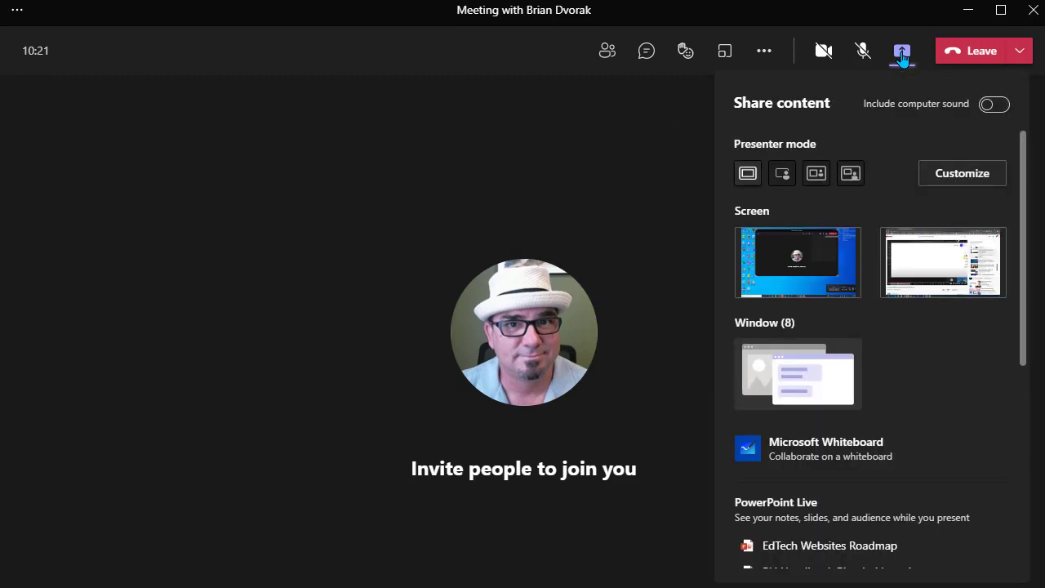
click(830, 455)
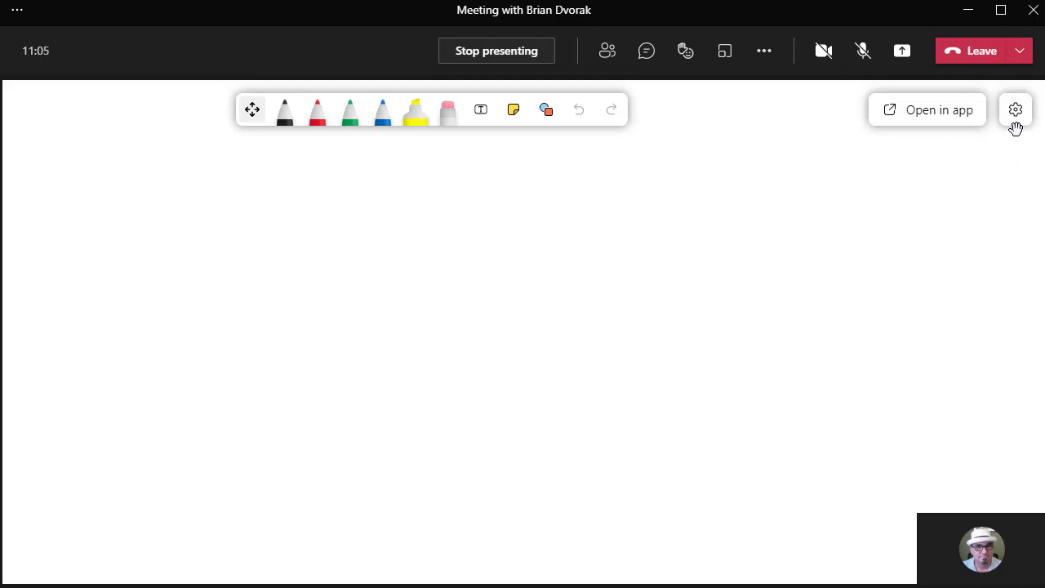
click(1016, 115)
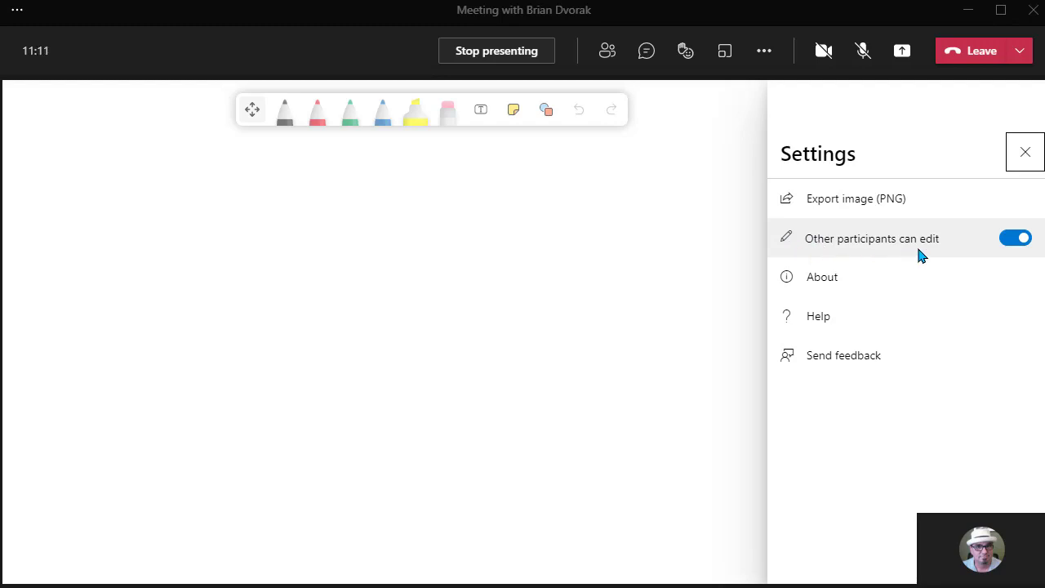
click(1014, 241)
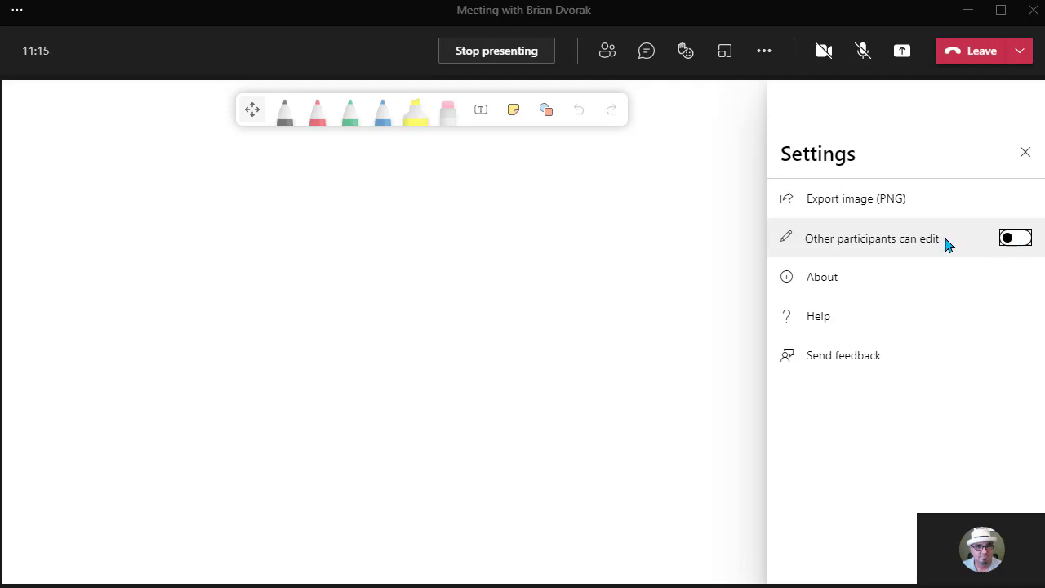
click(1027, 156)
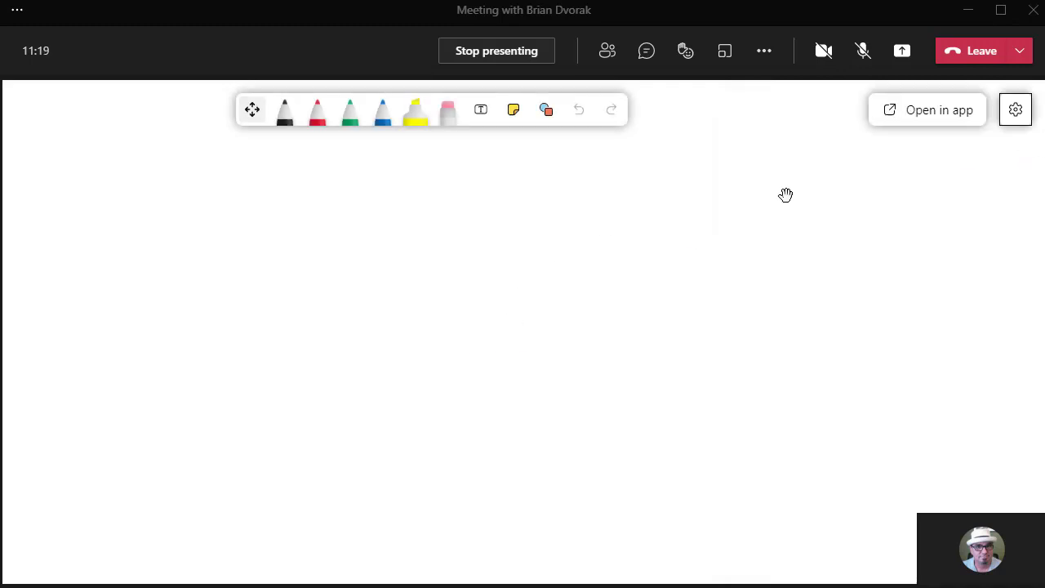
click(1017, 121)
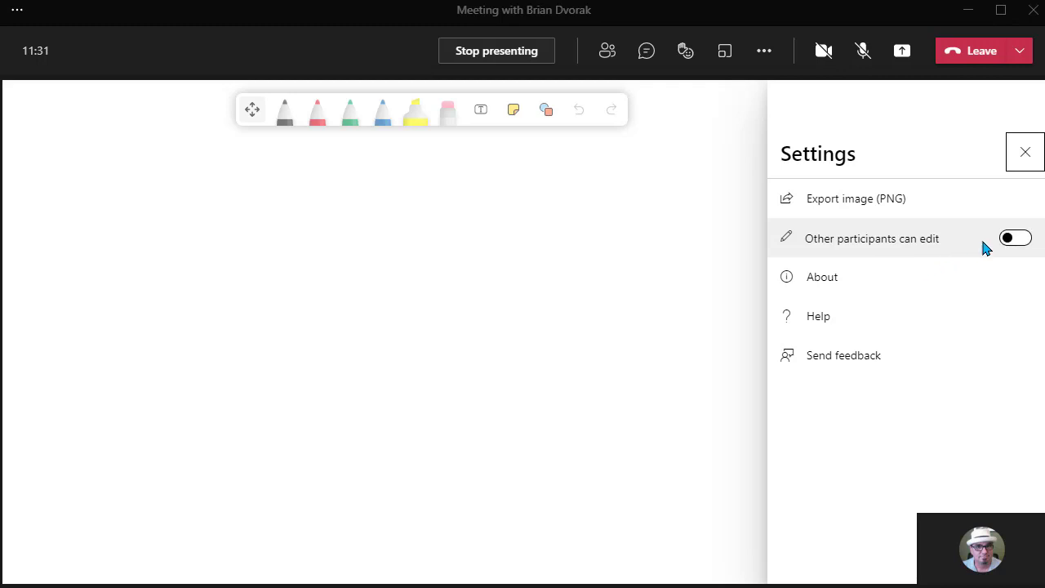
click(1019, 244)
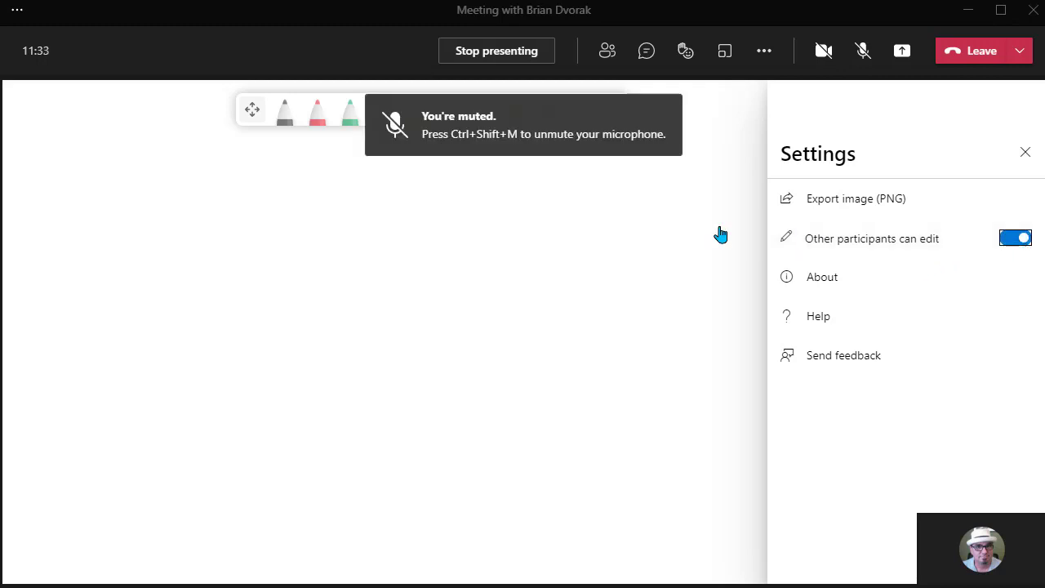
click(1027, 156)
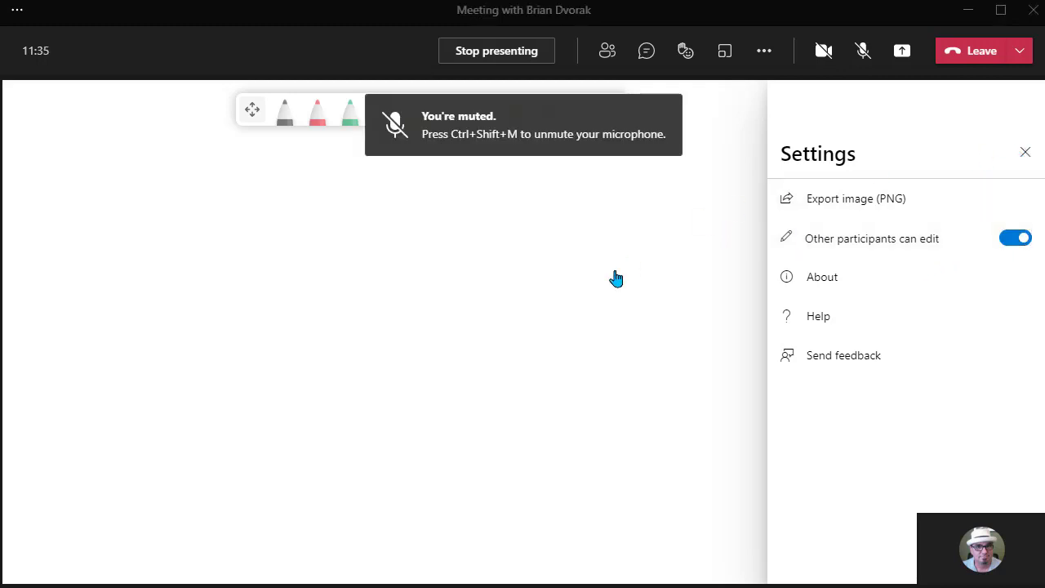